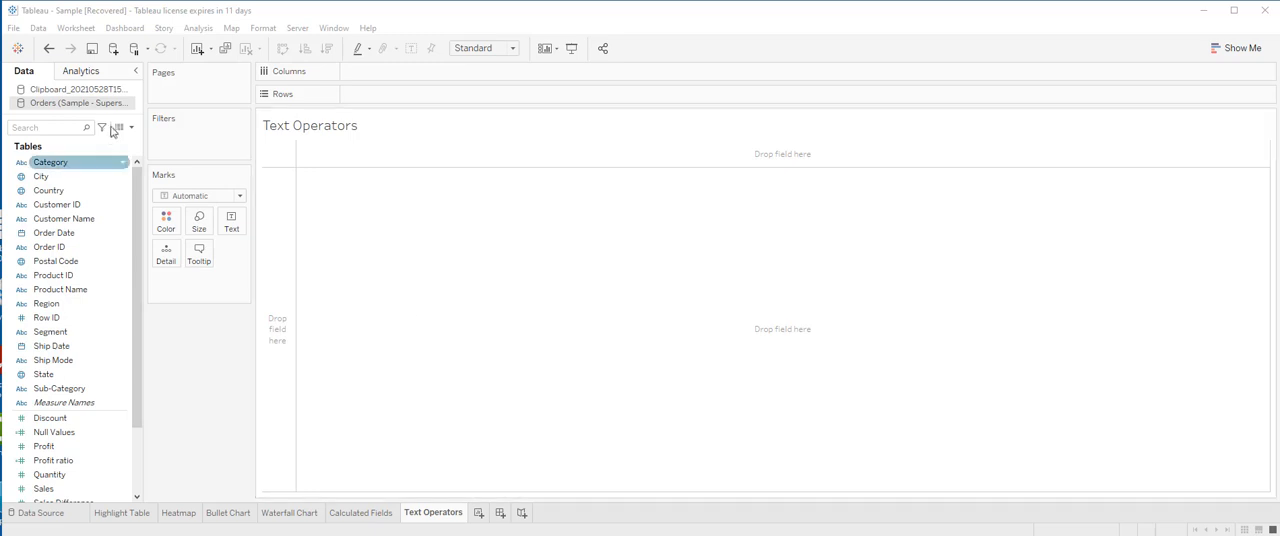
# Start a new calculated field named Manufacturer in the Orders (Sample - Superstore) data source
pyautogui.click(131, 128)
pyautogui.click(60, 142)
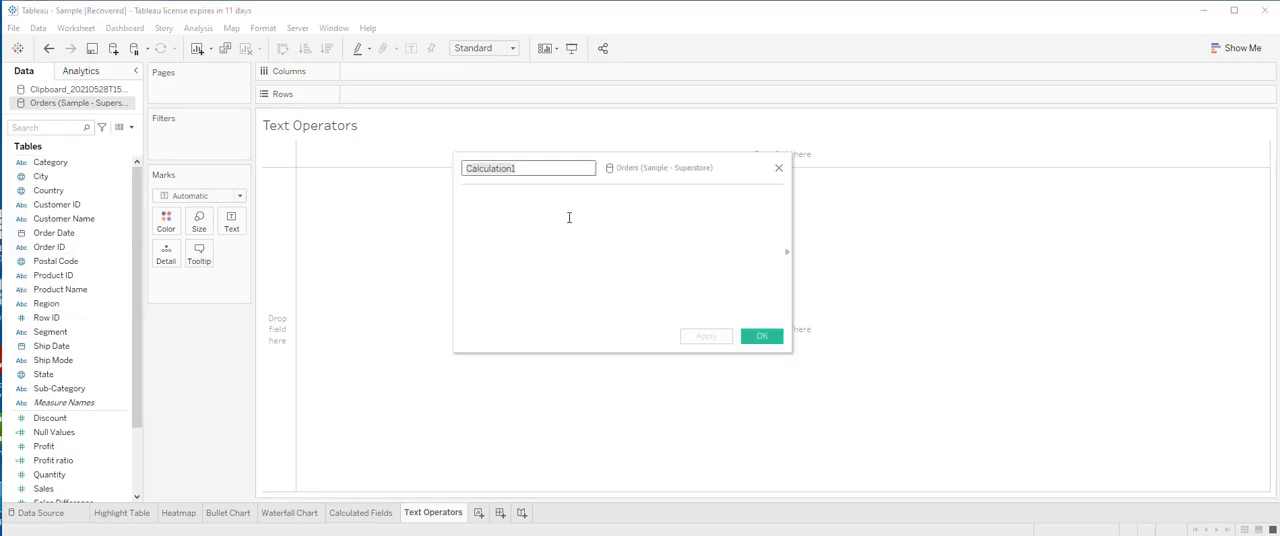
pyautogui.write('Manufact')
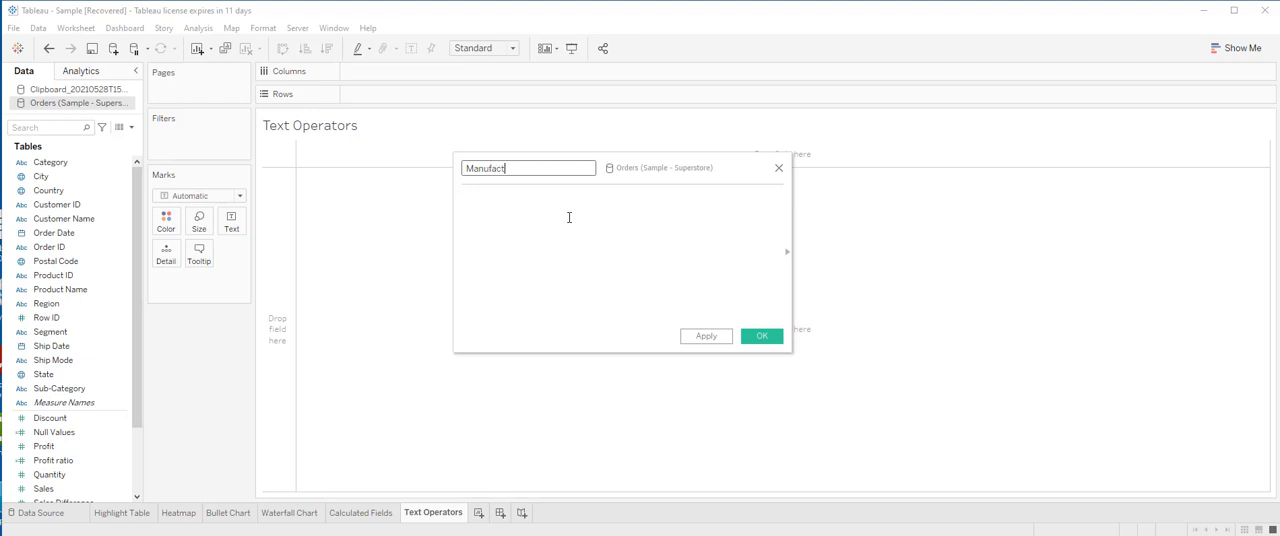
pyautogui.write('urer')
pyautogui.click(545, 218)
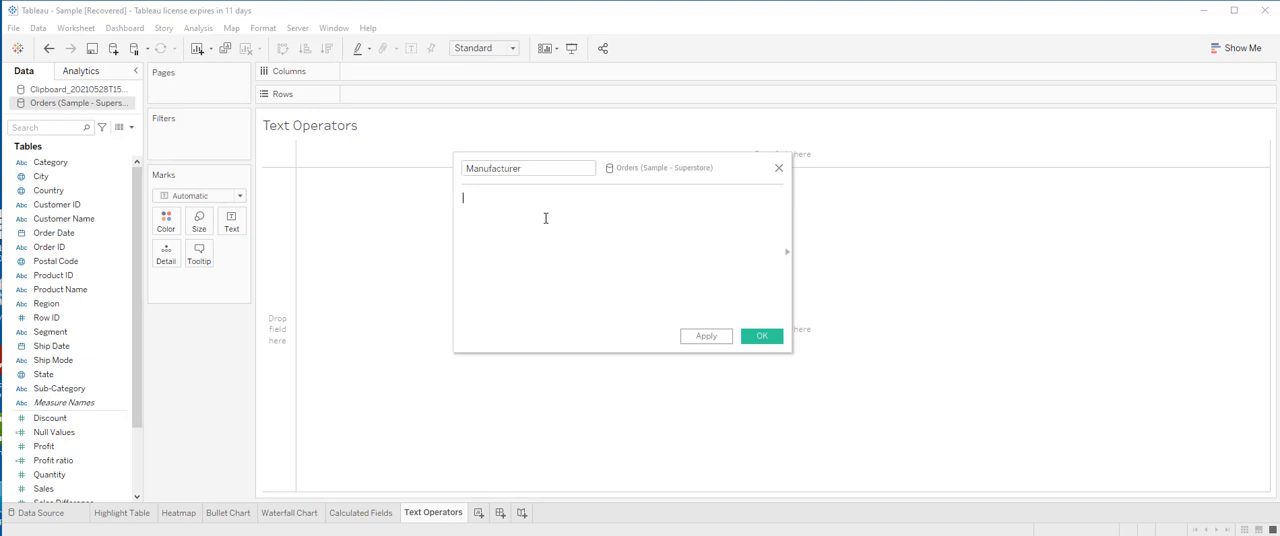
# Enter the formula SPLIT([Product Name], " ", 1) for the Manufacturer field and save it
pyautogui.write('SPL')
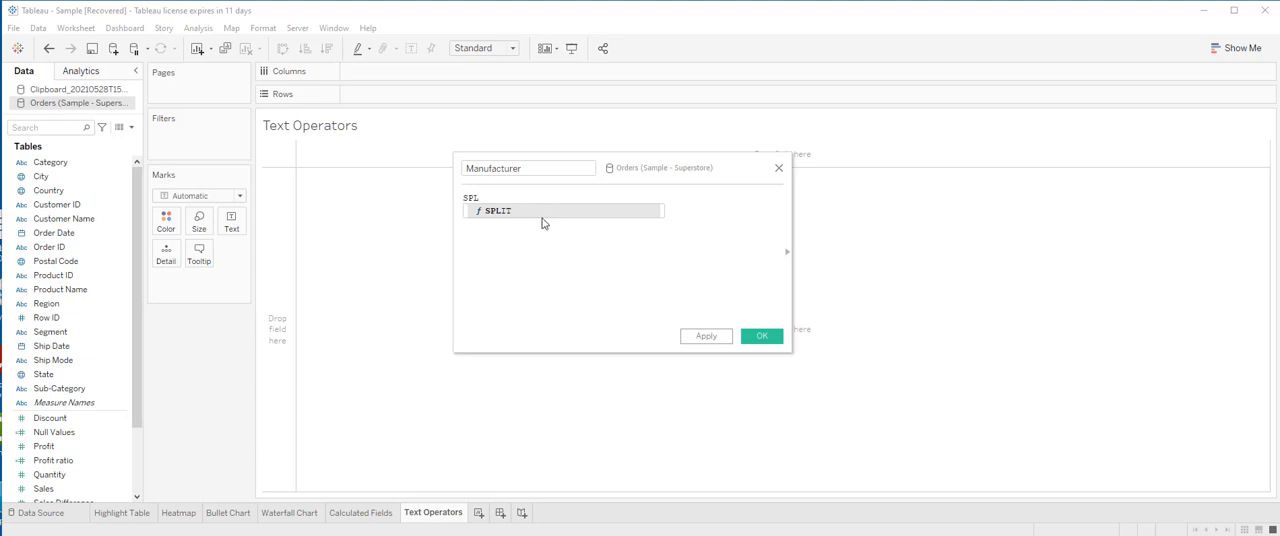
pyautogui.click(519, 211)
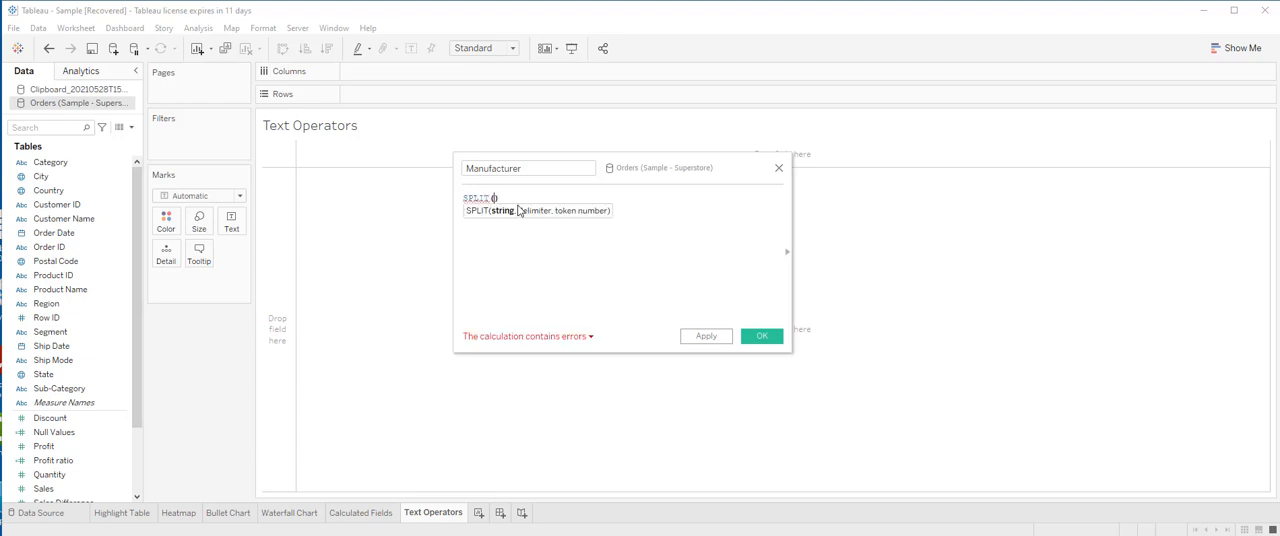
pyautogui.write('[Pro')
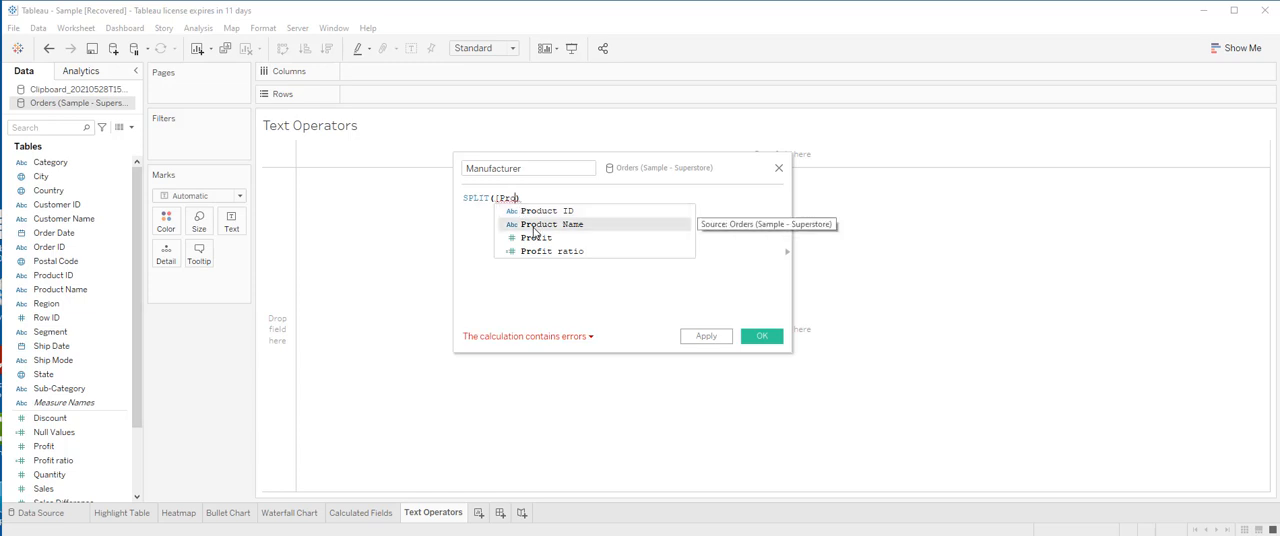
pyautogui.click(555, 224)
pyautogui.write(', "')
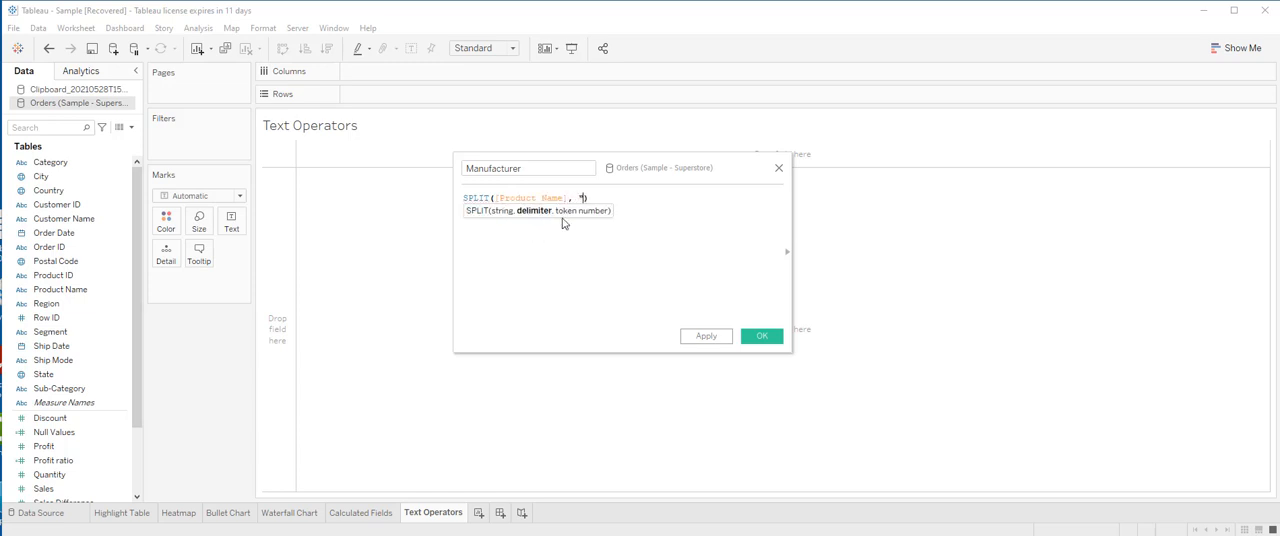
pyautogui.write(' ", 1')
pyautogui.click(644, 199)
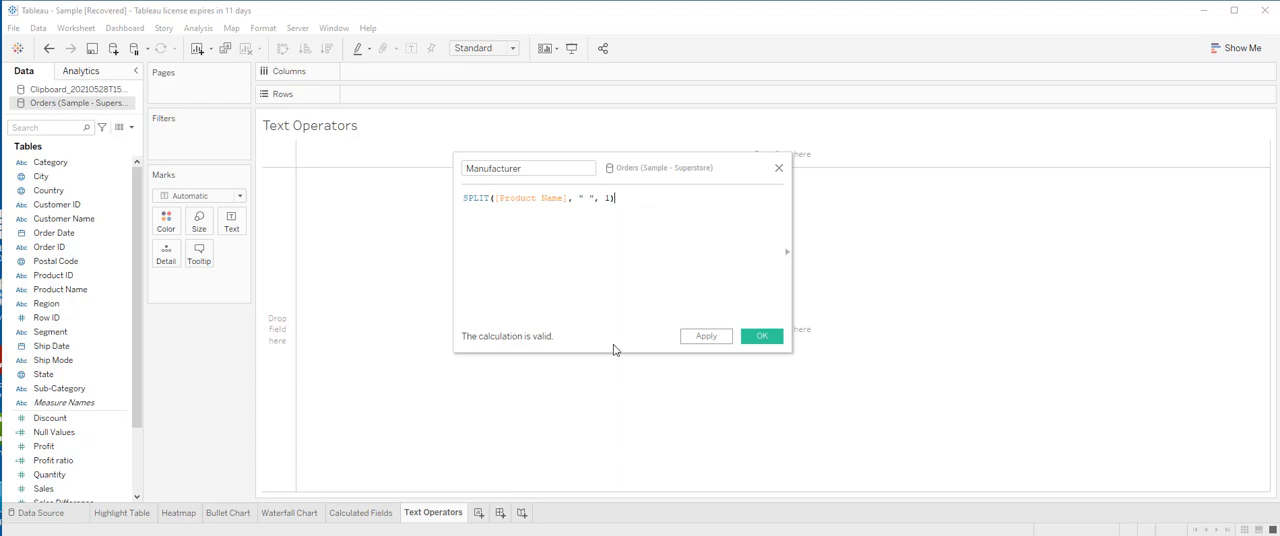
pyautogui.click(760, 340)
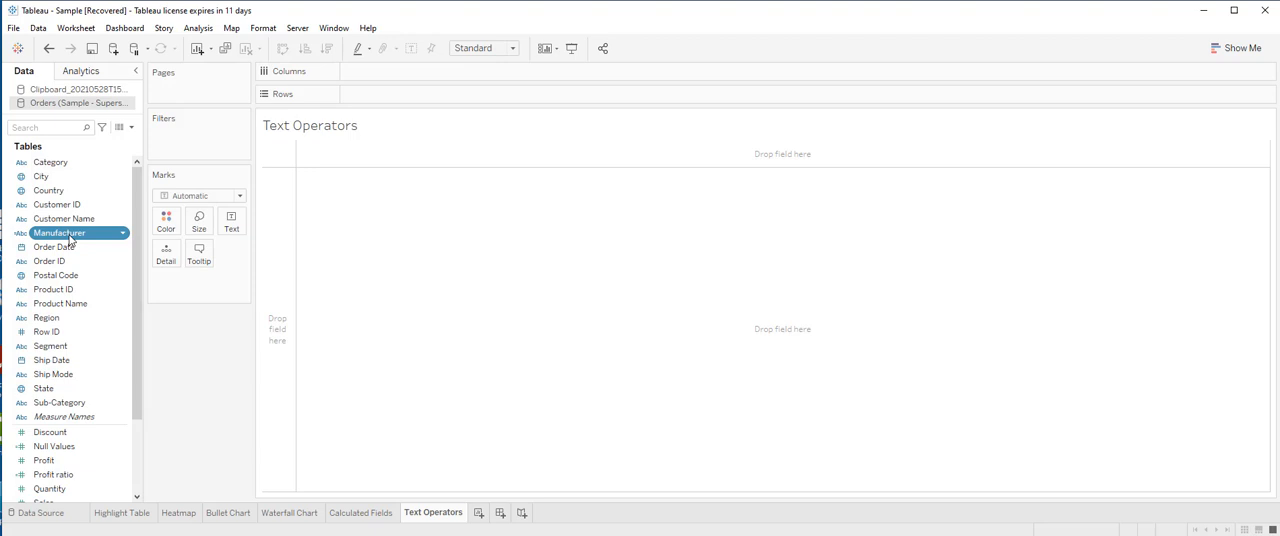
# Chart Sales by manufacturer with Manufacturer on rows and Sales on columns, and clear the sheet again
pyautogui.moveTo(70, 239); pyautogui.dragTo(400, 100)
pyautogui.scroll(-1, 70, 440)
pyautogui.click(48, 462)
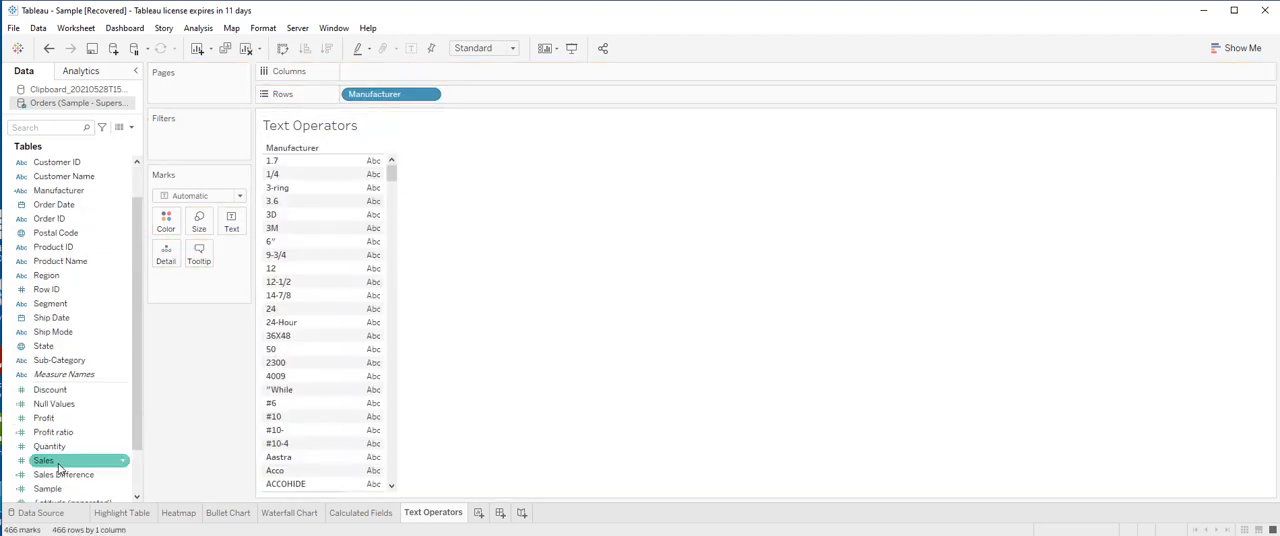
pyautogui.moveTo(48, 466); pyautogui.dragTo(372, 75)
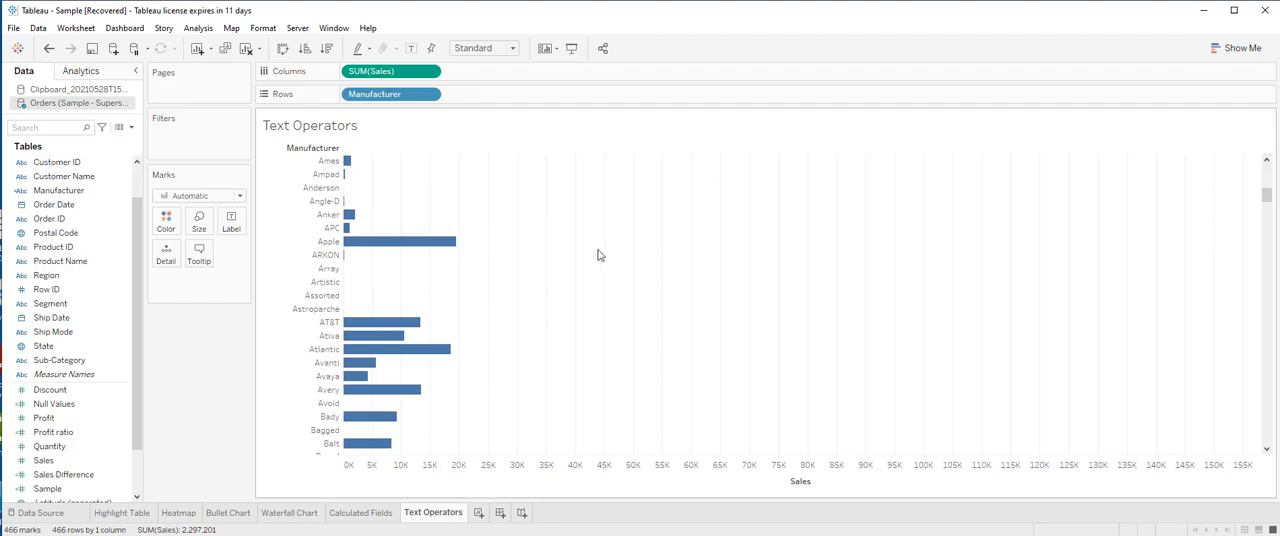
pyautogui.hotkey('alt', 'shift', 'BackSpace')
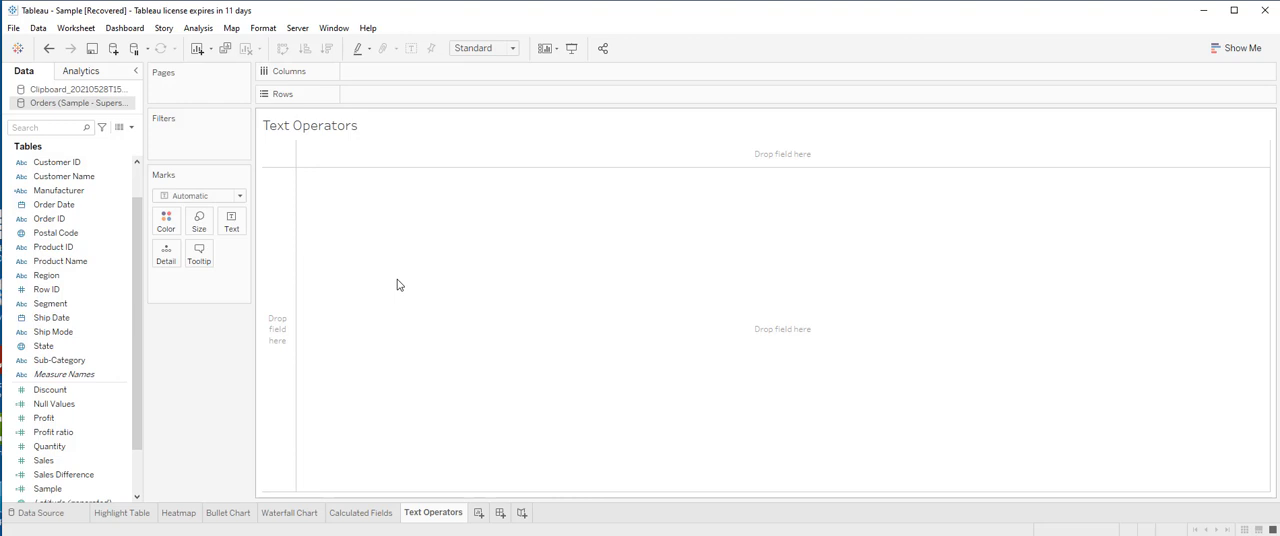
# Start a new calculated field and enter the formula LEFT(STR([Postal Code]),2)
pyautogui.click(131, 128)
pyautogui.click(120, 143)
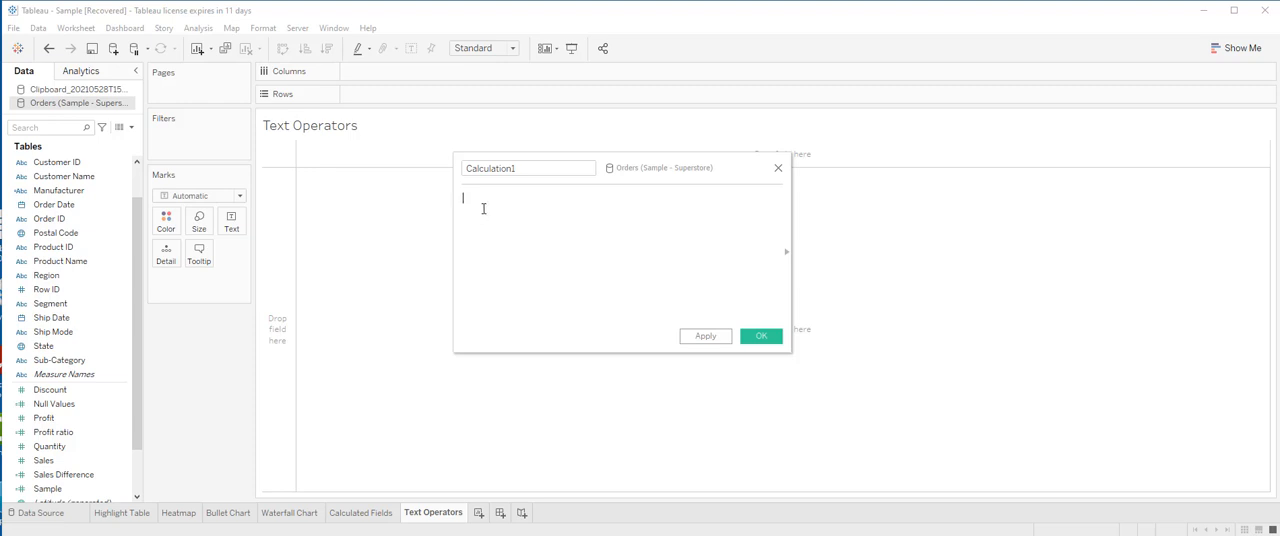
pyautogui.write('LEFT(STR([Pos')
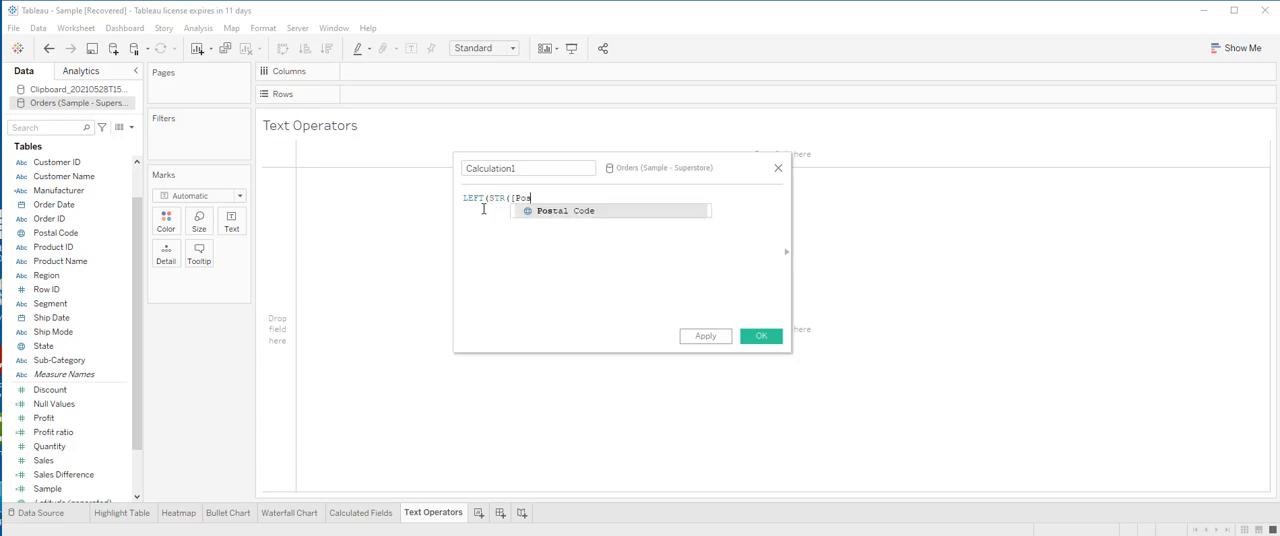
pyautogui.click(544, 211)
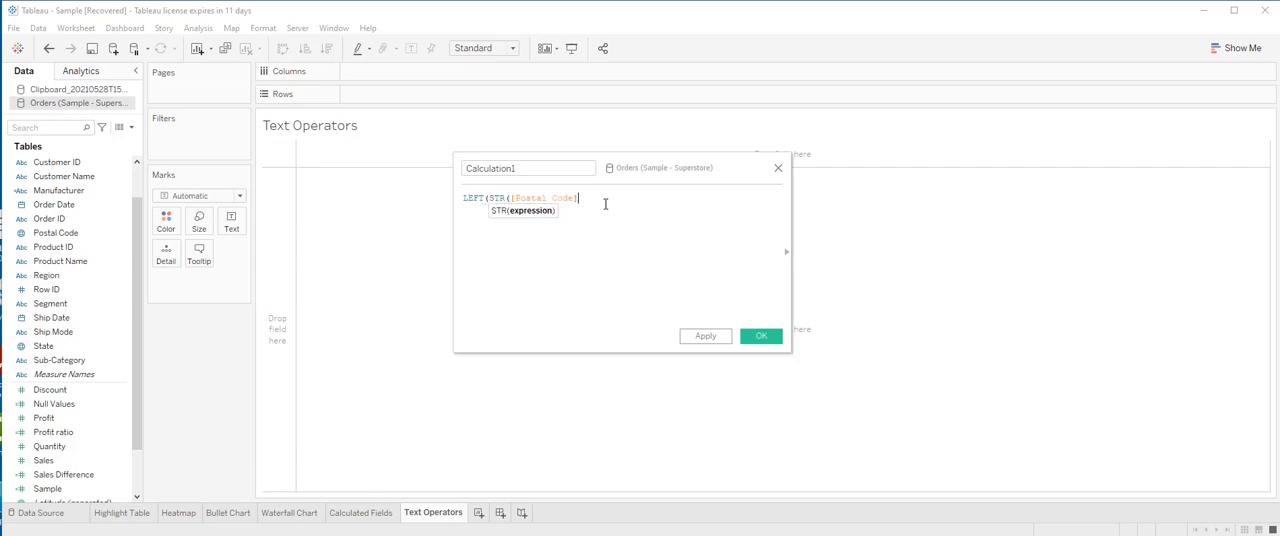
pyautogui.write('),2)')
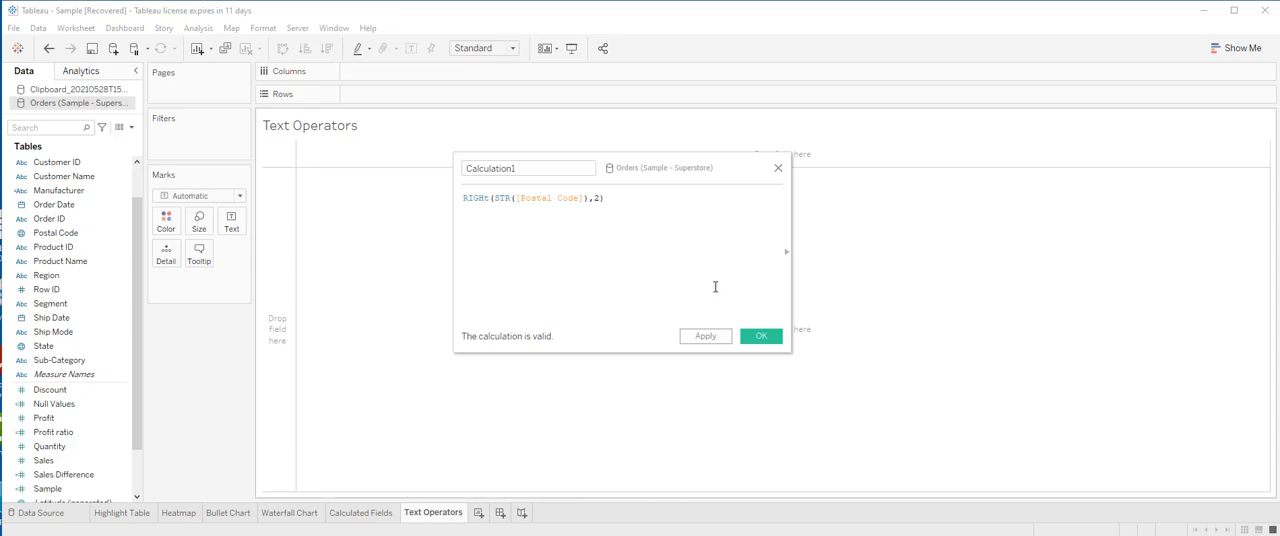
# Delete the postal code formula and title the calculated field Name
pyautogui.moveTo(714, 286); pyautogui.dragTo(466, 200)
pyautogui.press('BackSpace')
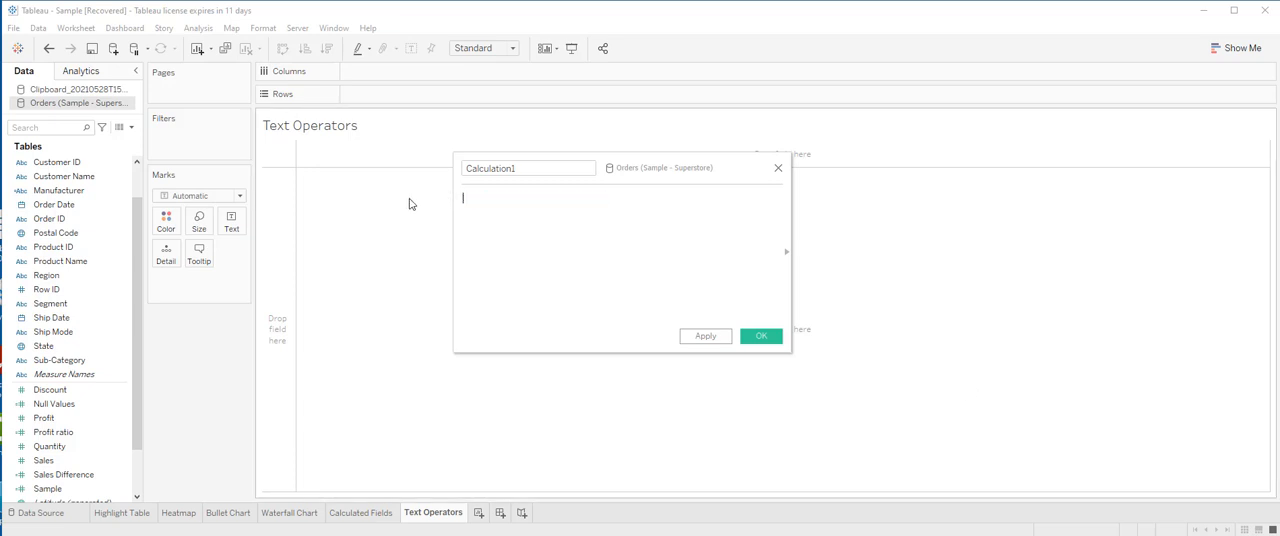
pyautogui.write('Name')
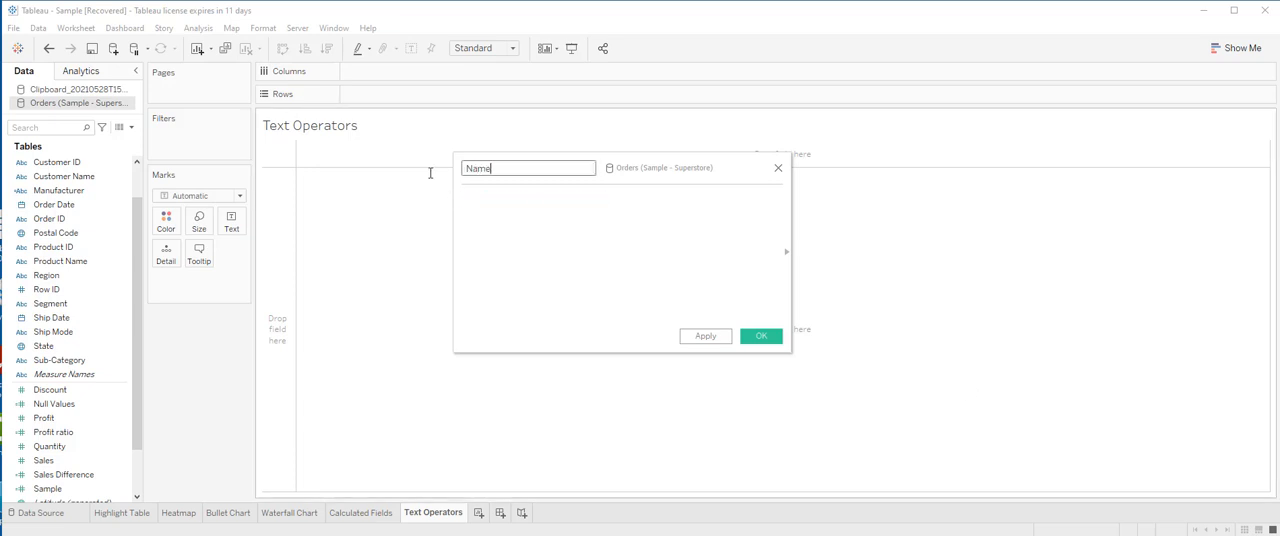
pyautogui.click(535, 188)
# Enter the formula LOWER([Customer Name]) for the Name field and save it
pyautogui.write('L')
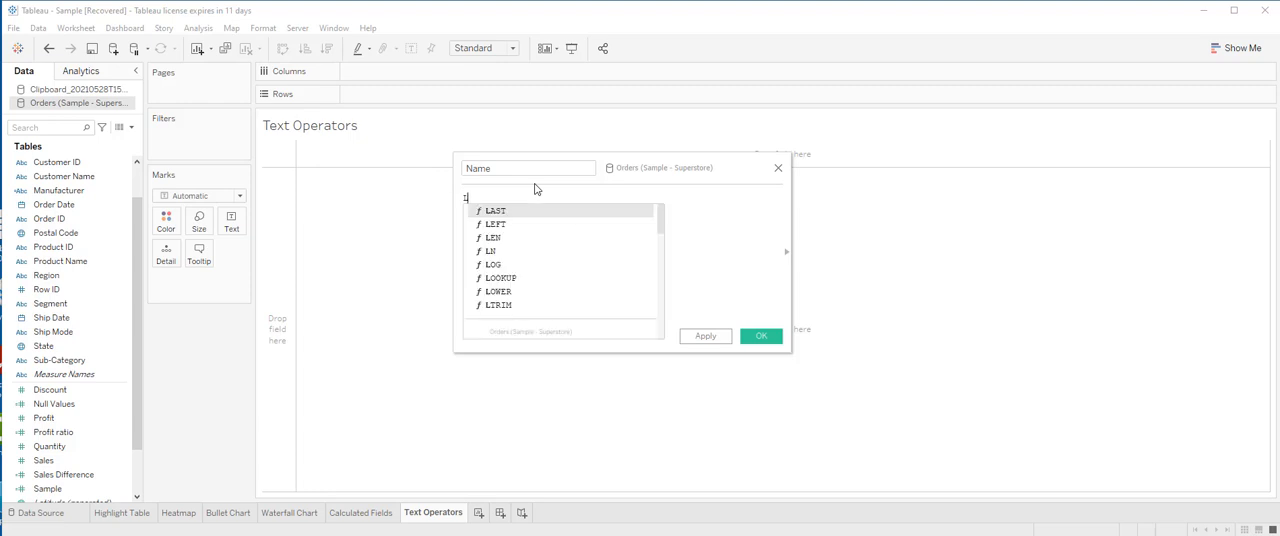
pyautogui.write('OWER(')
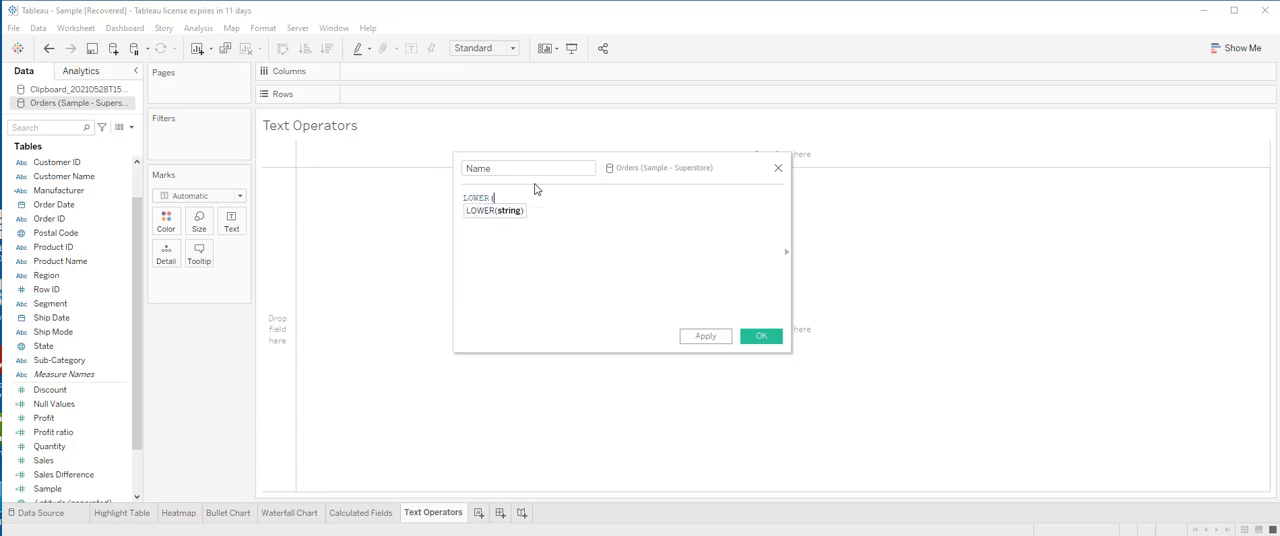
pyautogui.write('[cu')
pyautogui.click(579, 225)
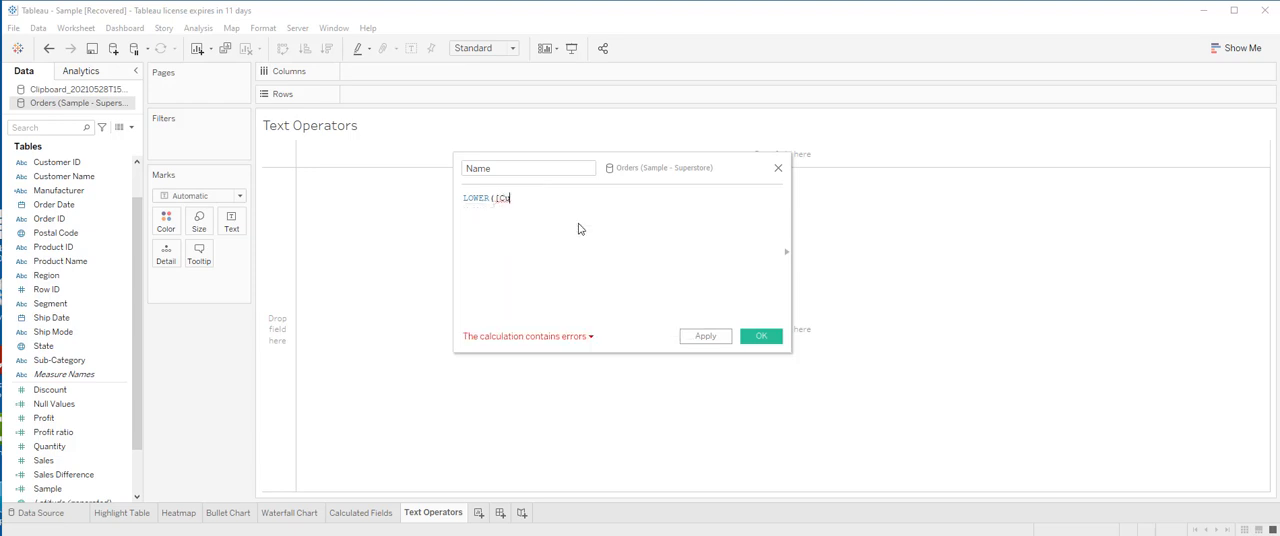
pyautogui.write(')')
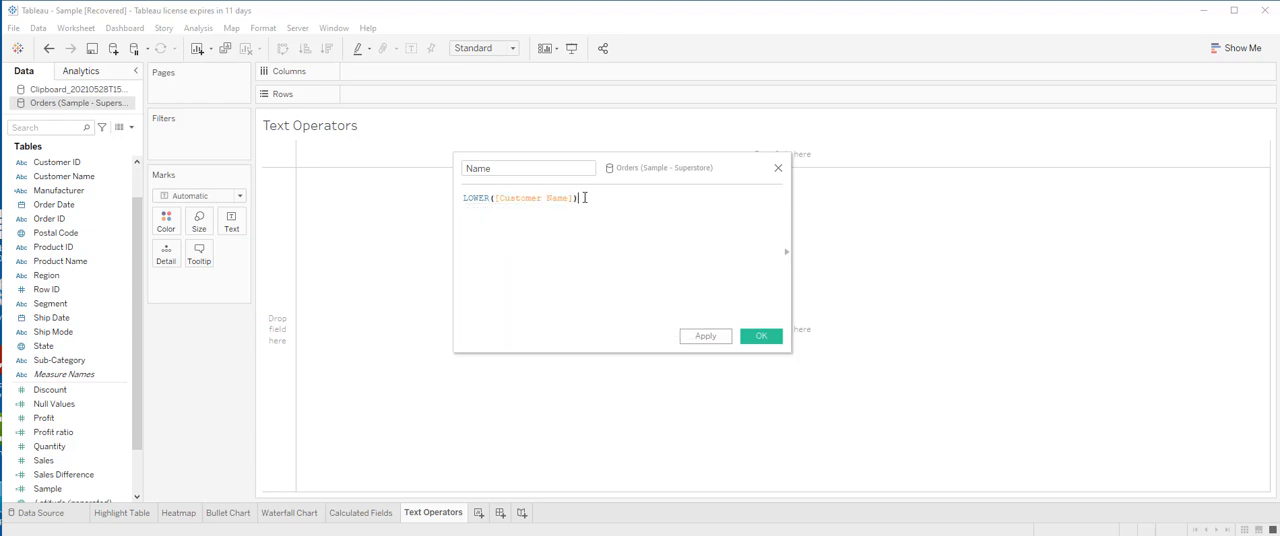
pyautogui.click(760, 340)
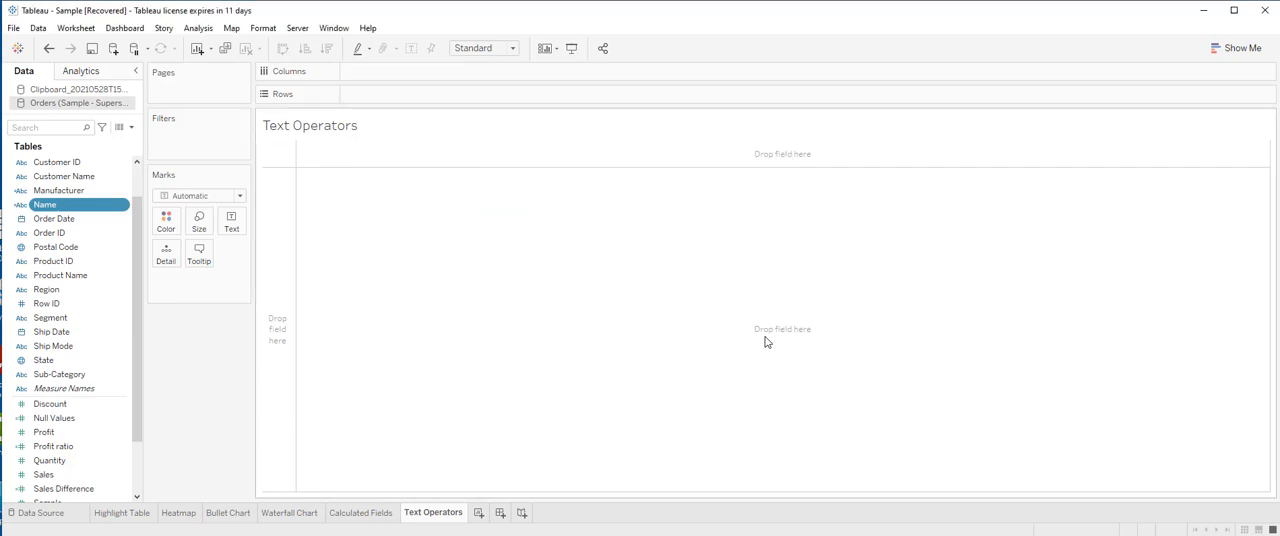
# Check the values of the new Name column in the data source preview
pyautogui.click(45, 515)
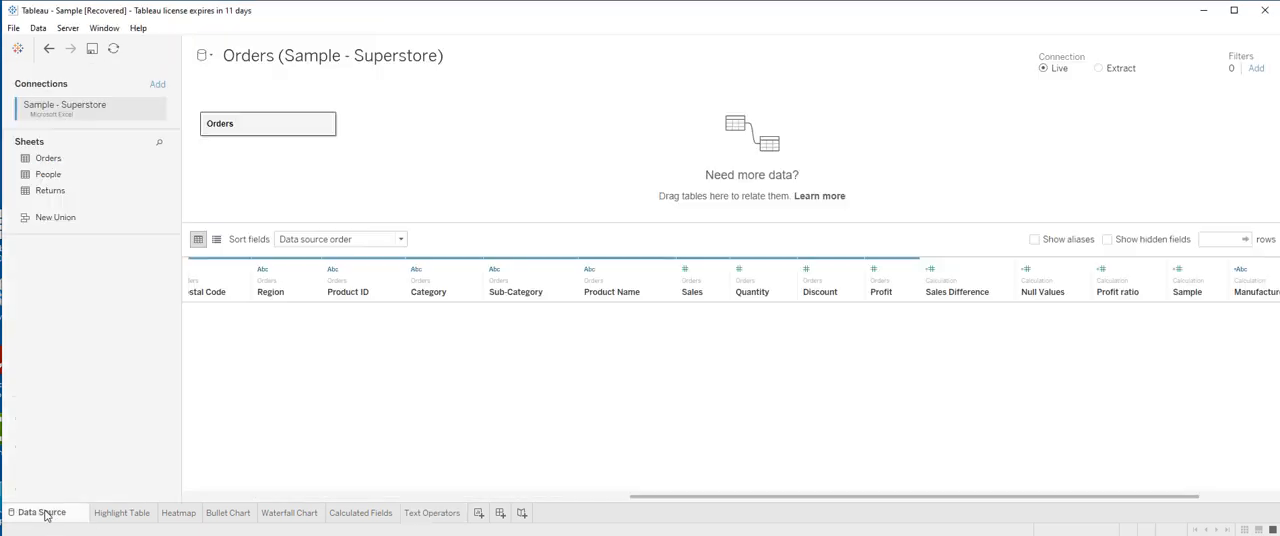
pyautogui.moveTo(527, 498); pyautogui.dragTo(834, 498)
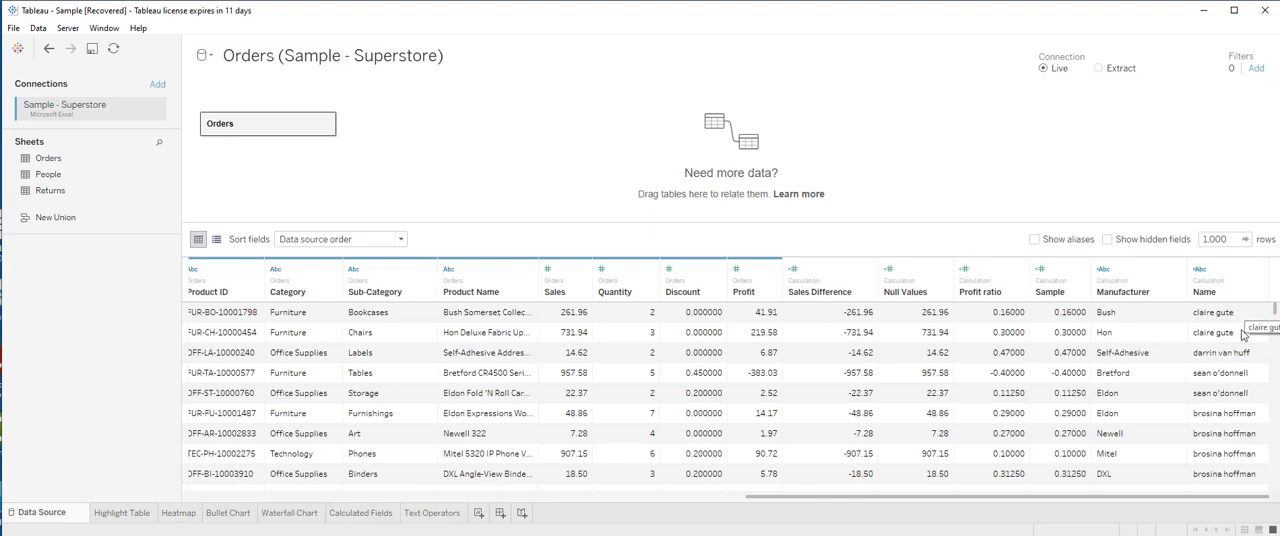
# On the Text Operators sheet, create a calculated field named Name 2 with the formula UPPER([Customer Name])
pyautogui.click(432, 512)
pyautogui.write('Name 2')
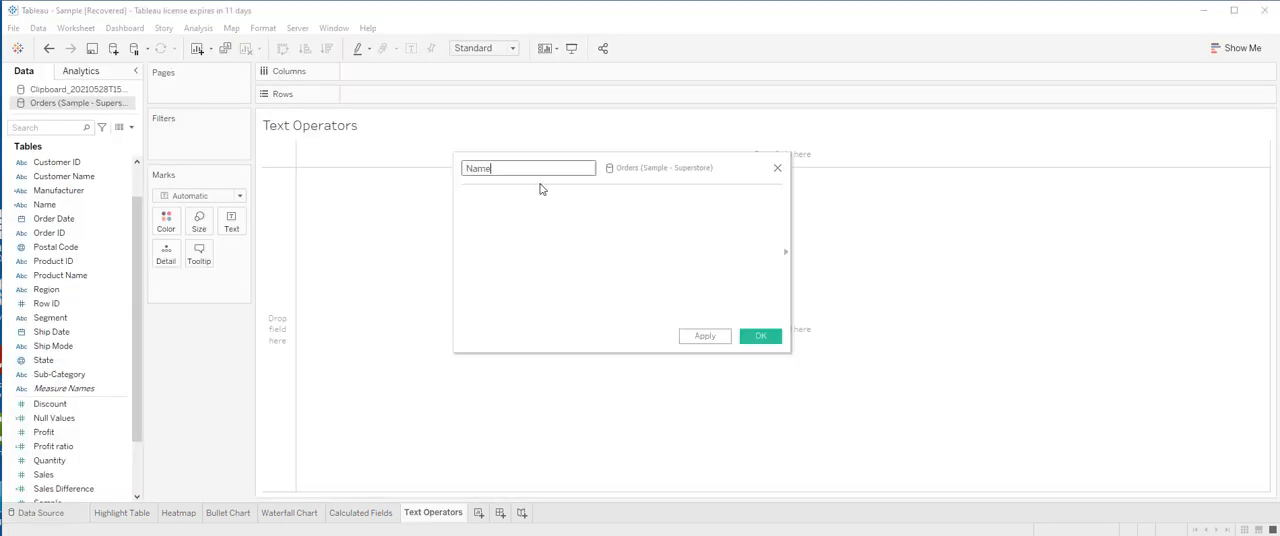
pyautogui.click(517, 216)
pyautogui.write('Upper')
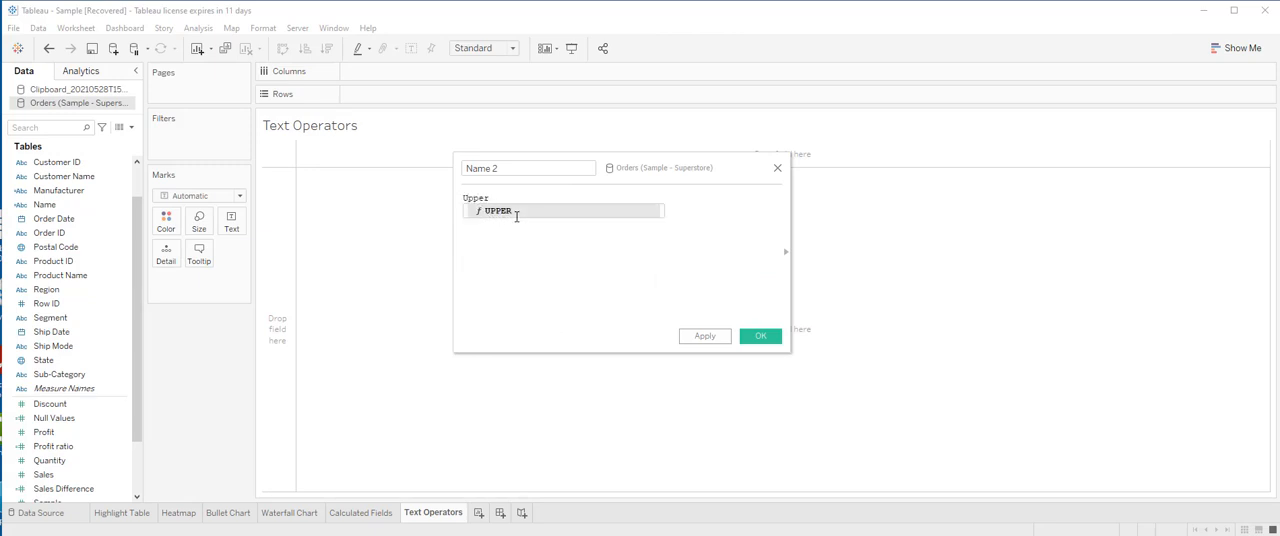
pyautogui.click(517, 219)
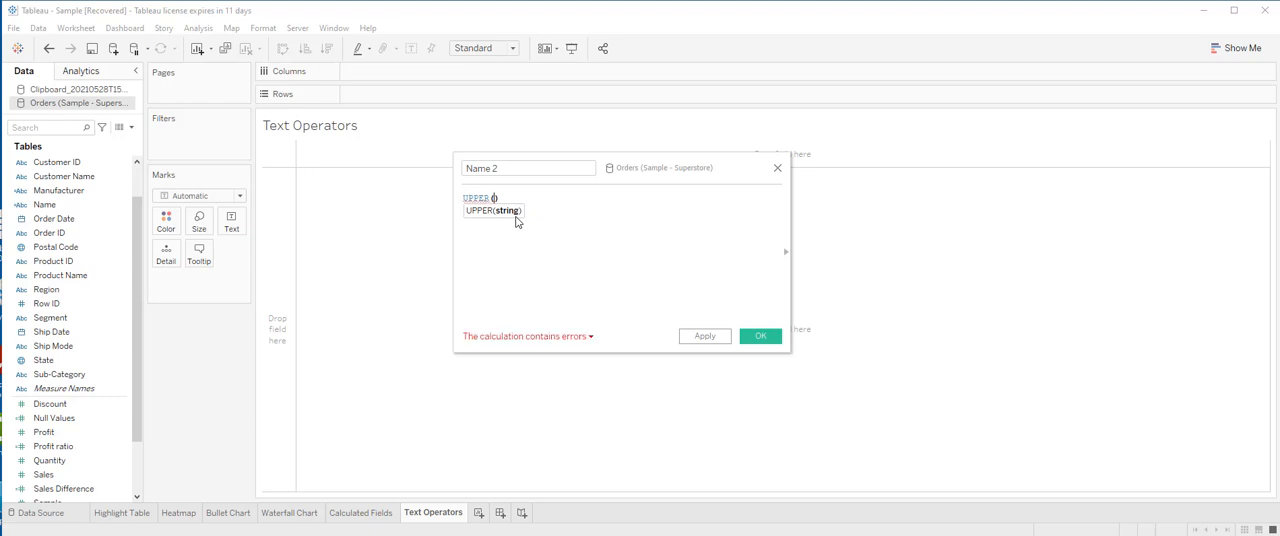
pyautogui.write('[c')
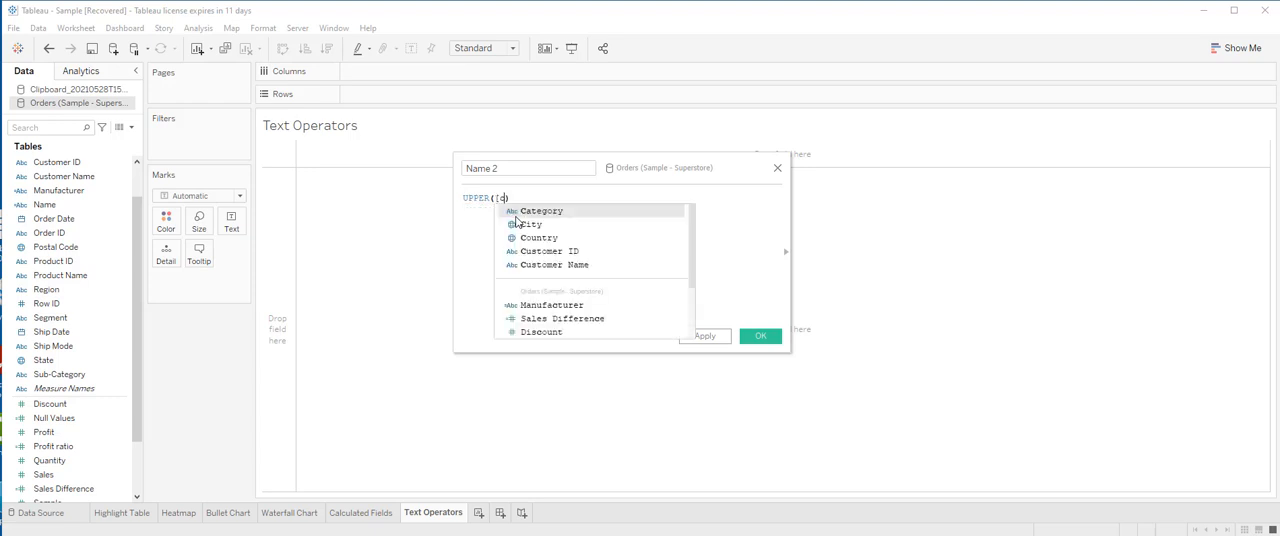
pyautogui.click(546, 266)
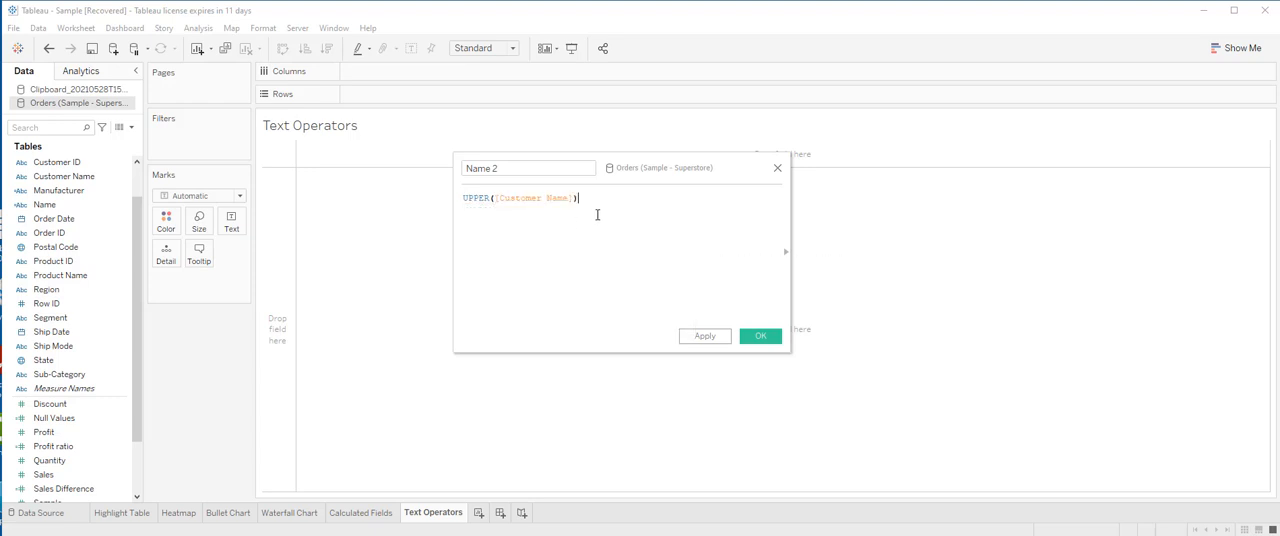
pyautogui.click(714, 336)
pyautogui.click(755, 338)
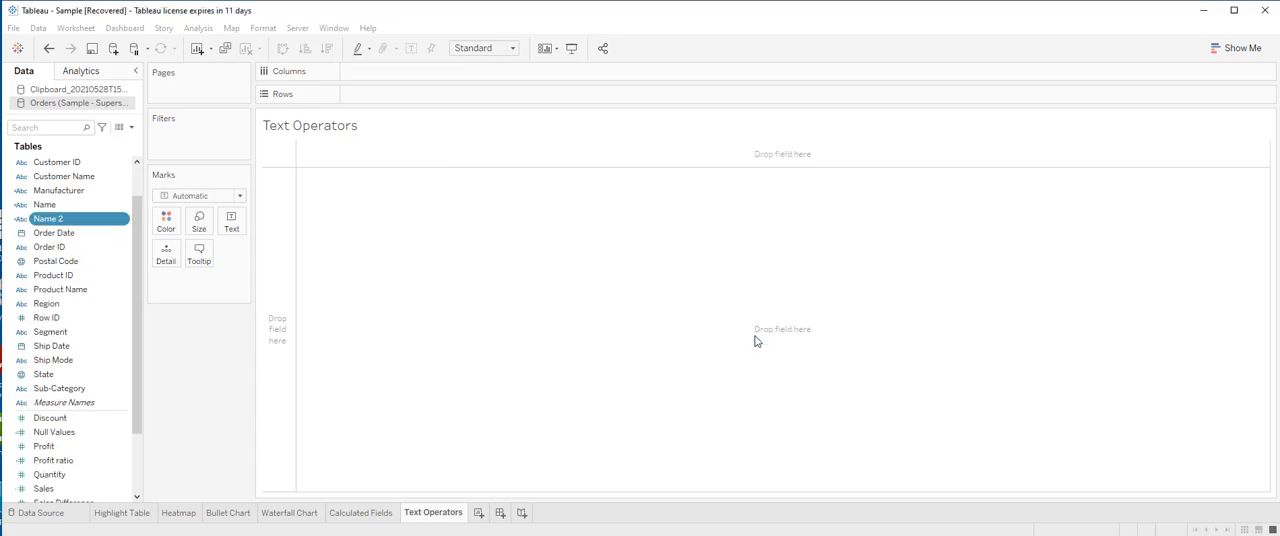
# Compare the Name 2 column with the Name column in the data source preview
pyautogui.click(40, 513)
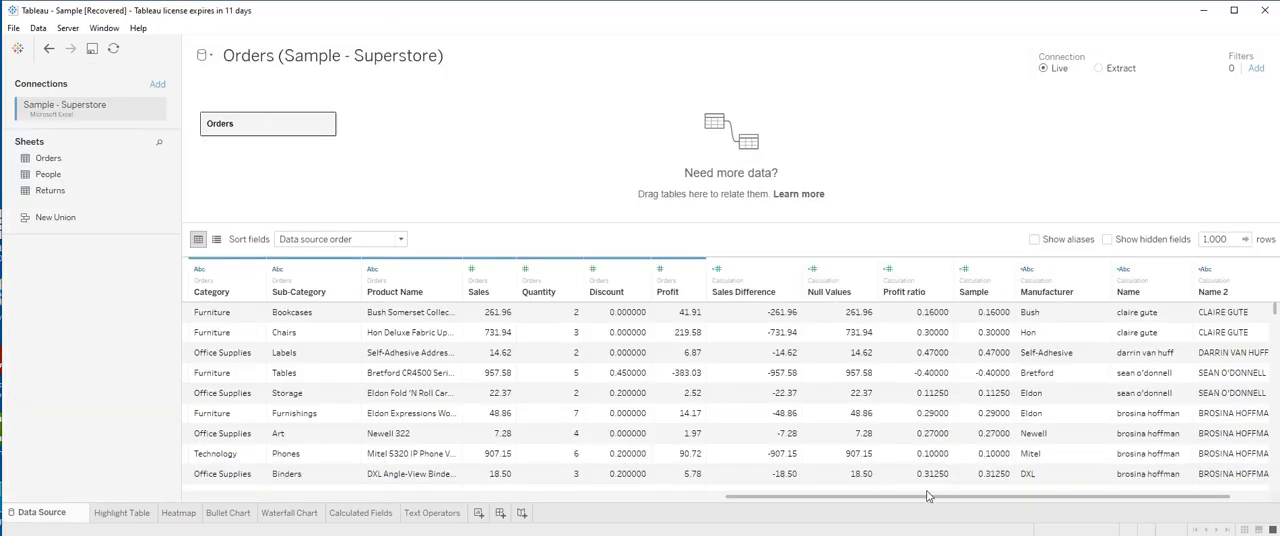
pyautogui.moveTo(1020, 498); pyautogui.dragTo(1108, 492)
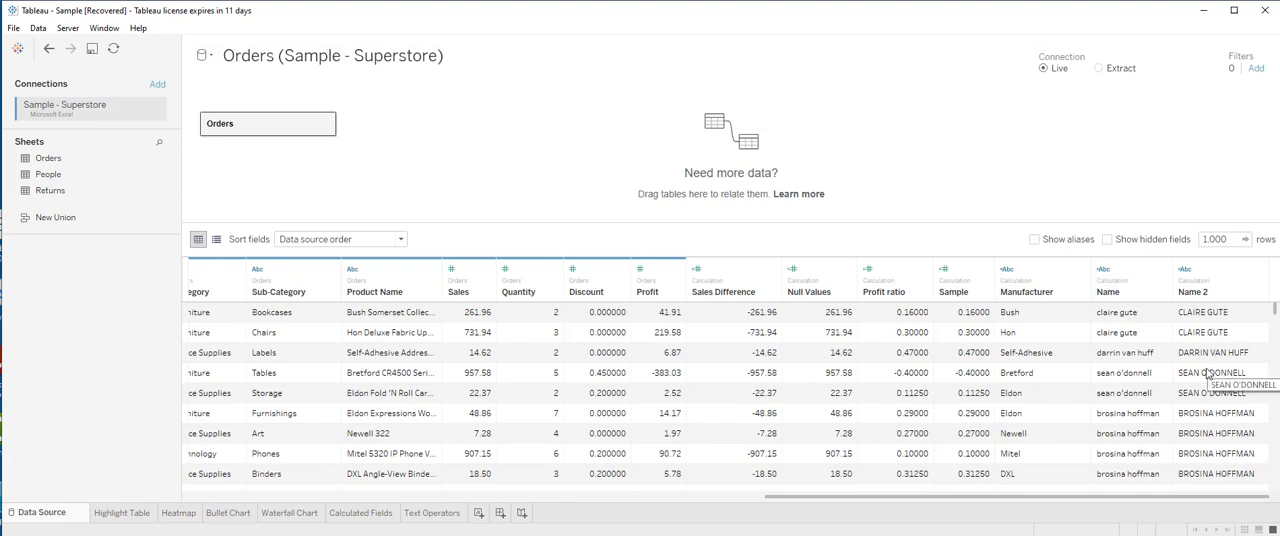
# On the Text Operators sheet, start a new calculated field with the REPLACE function applied to [Customer Name]
pyautogui.click(432, 513)
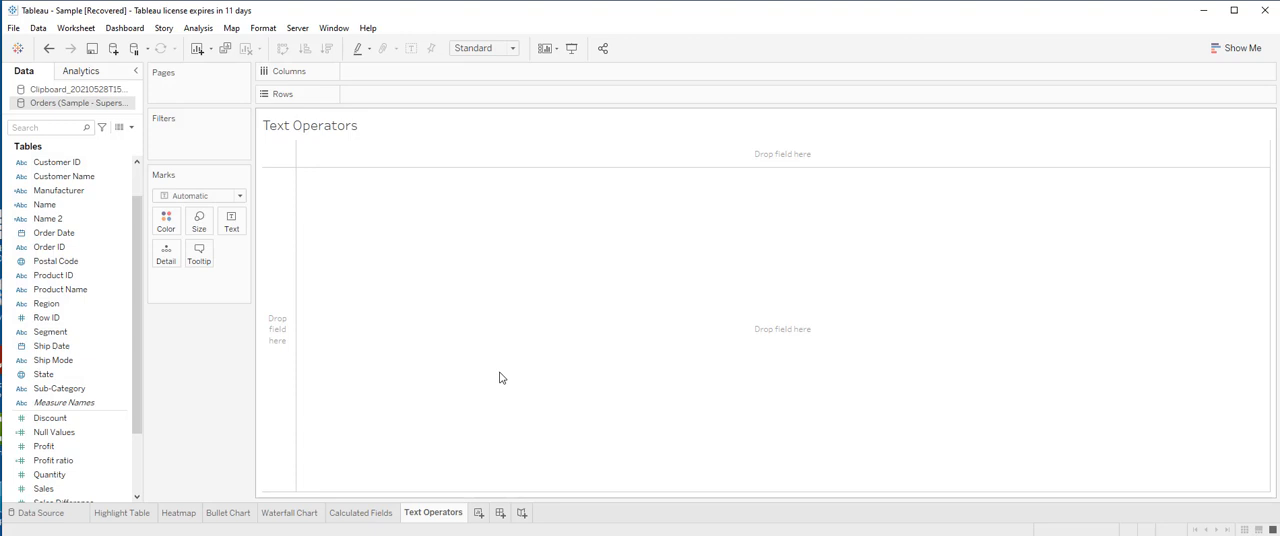
pyautogui.click(131, 127)
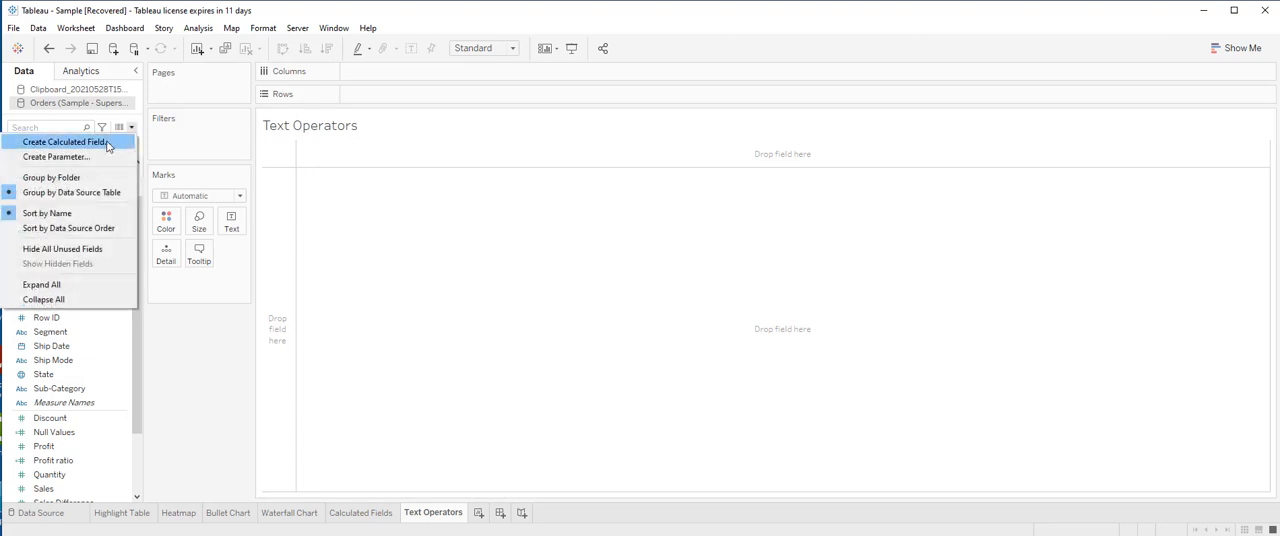
pyautogui.click(60, 137)
pyautogui.click(509, 216)
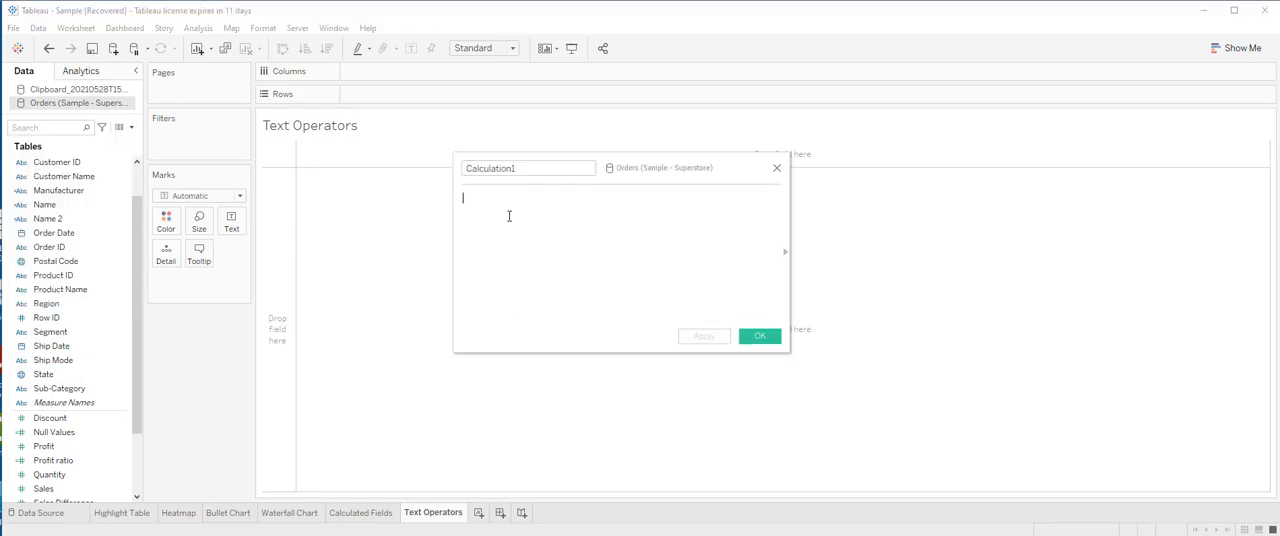
pyautogui.write('REPLACE')
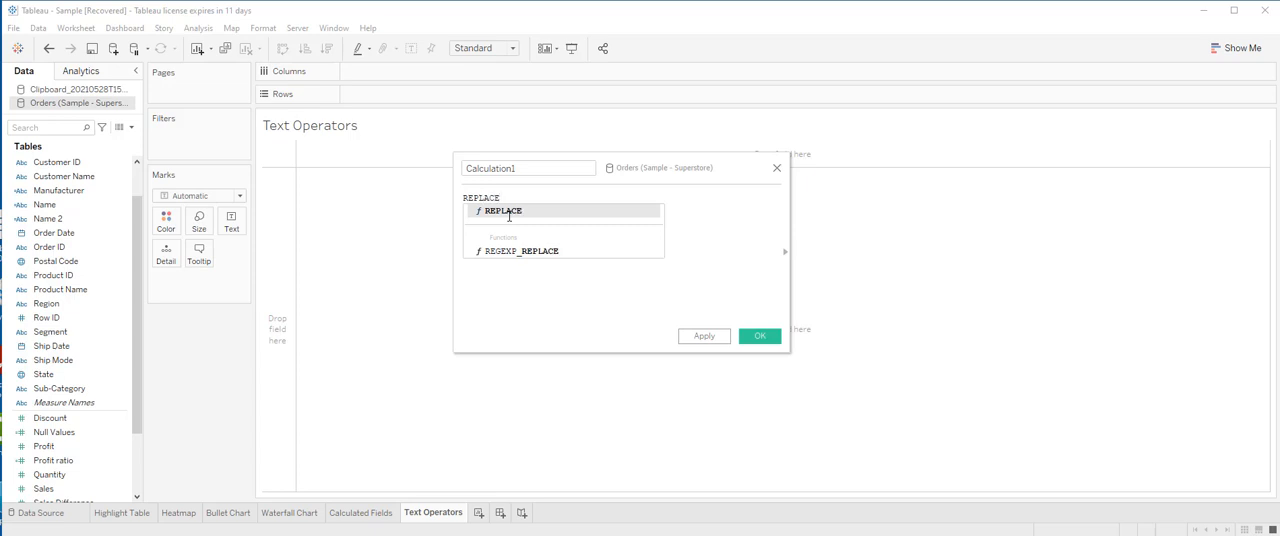
pyautogui.press('Return')
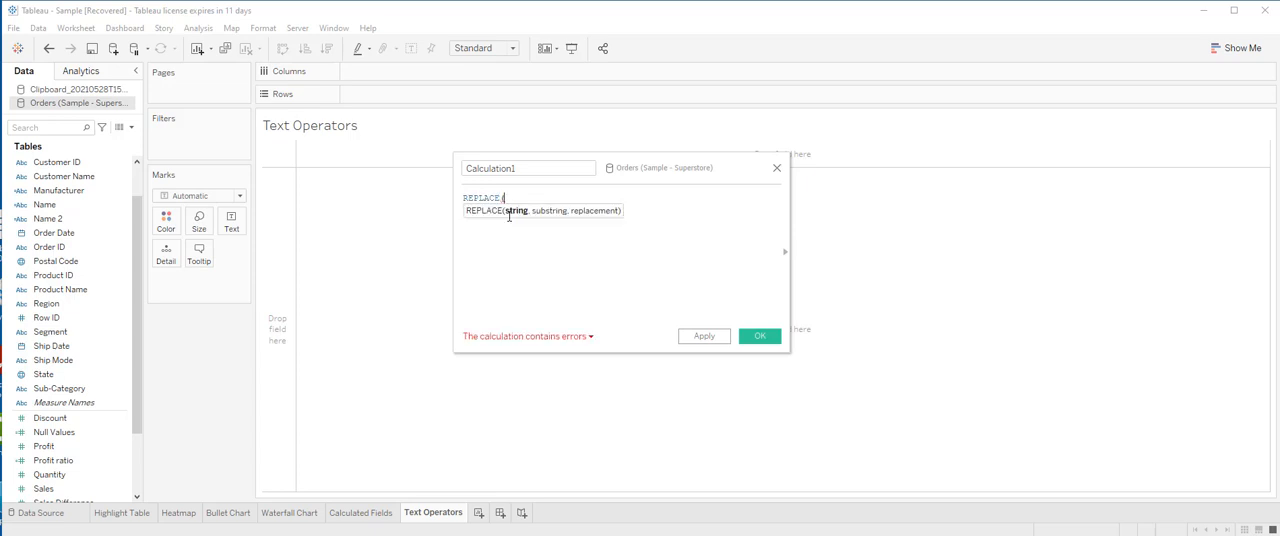
pyautogui.write('[C')
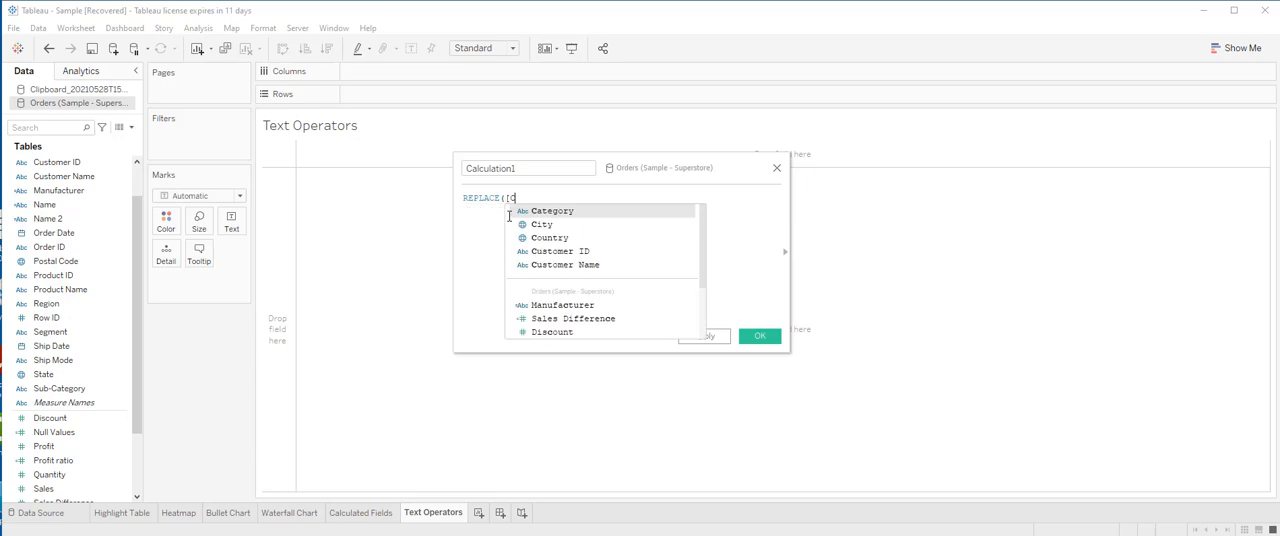
pyautogui.doubleClick(566, 265)
# Complete the REPLACE formula with the substring "PhD" and the replacement "Ph.D."
pyautogui.write(', ')
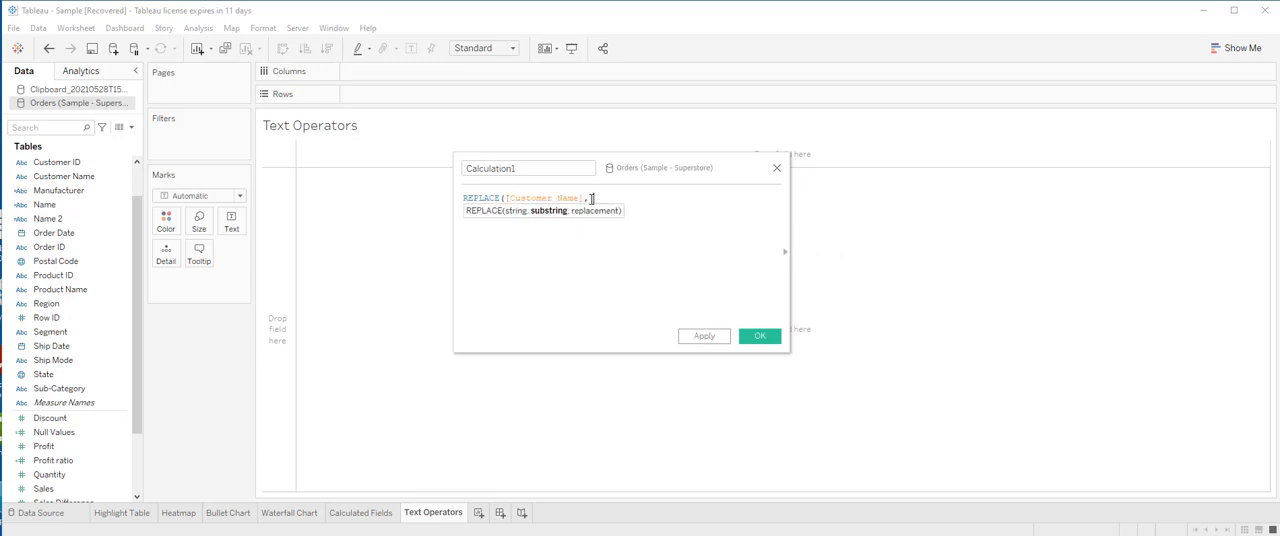
pyautogui.write('"F')
pyautogui.write('hi')
pyautogui.write('"PhD"')
pyautogui.write(',')
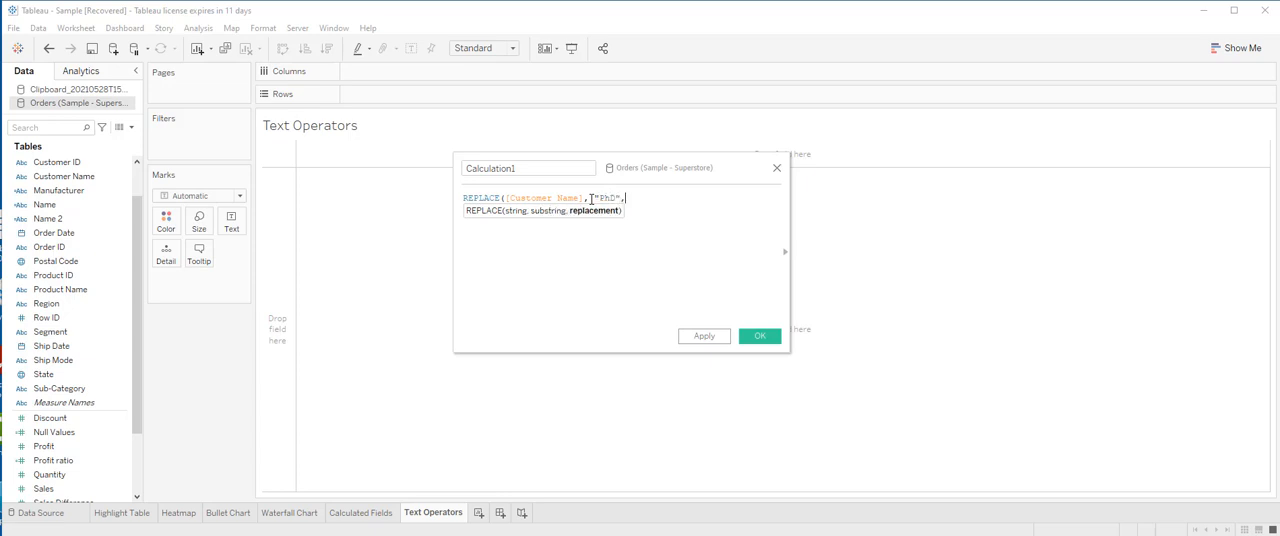
pyautogui.write(' "Ph.D.")')
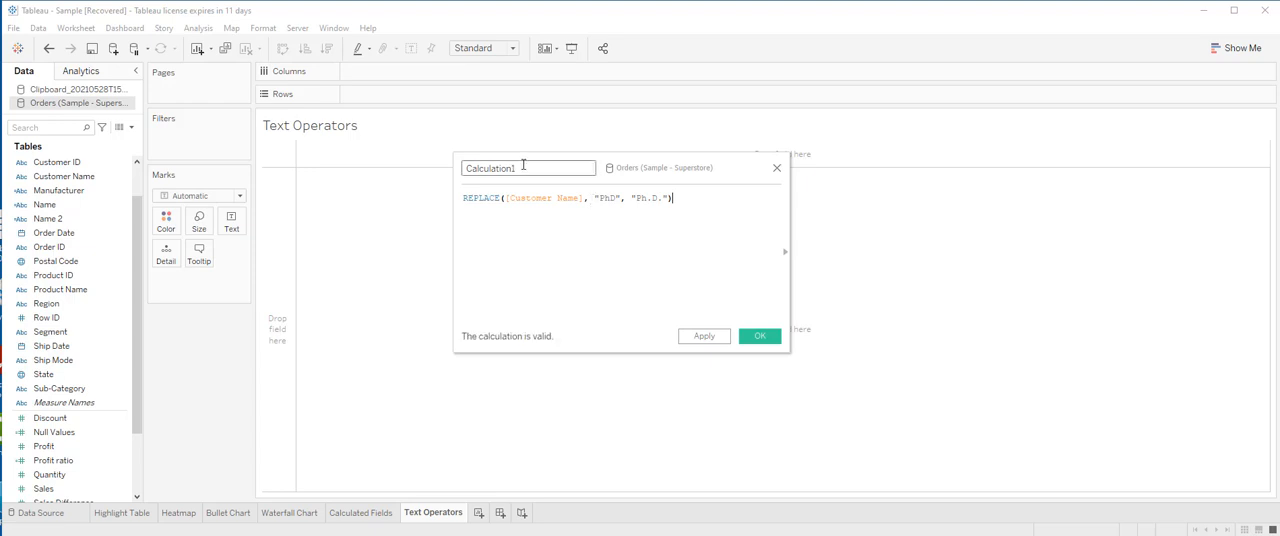
# Name the calculated field Name 3 and save it
pyautogui.click(526, 166)
pyautogui.press('BackSpace')
pyautogui.write('Name 3')
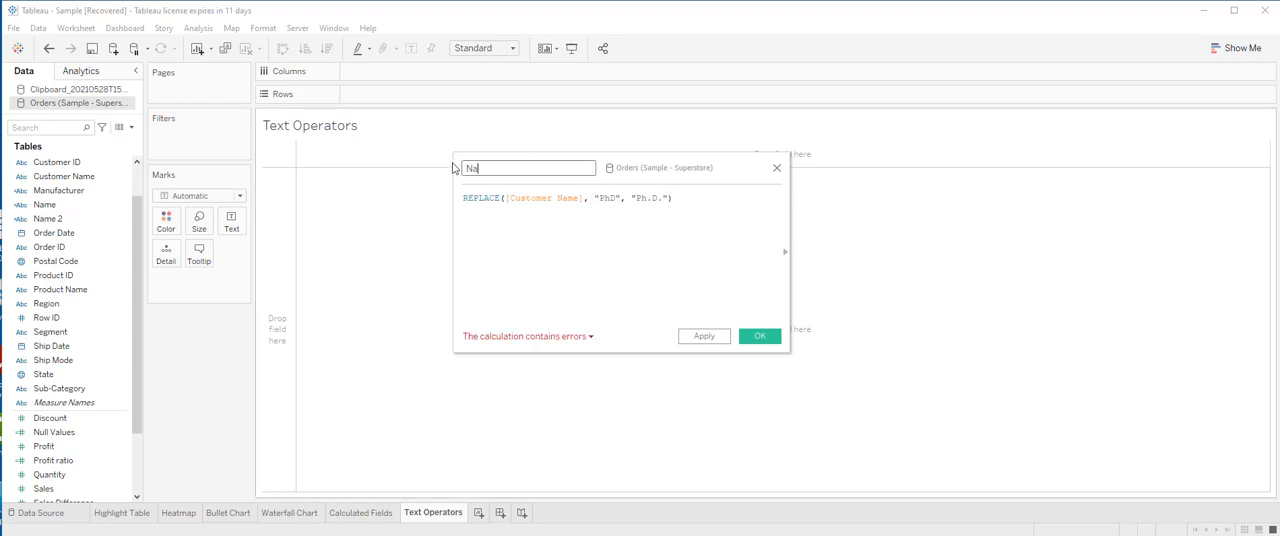
pyautogui.click(716, 339)
pyautogui.click(759, 336)
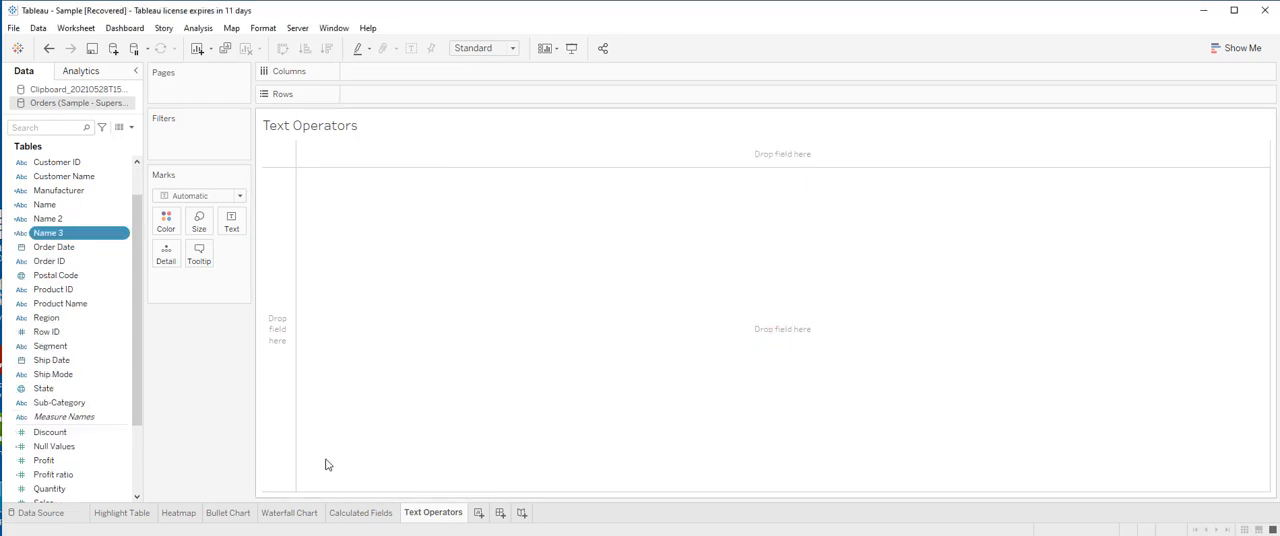
# Examine the values of the Name 3 column in the data source preview
pyautogui.click(41, 513)
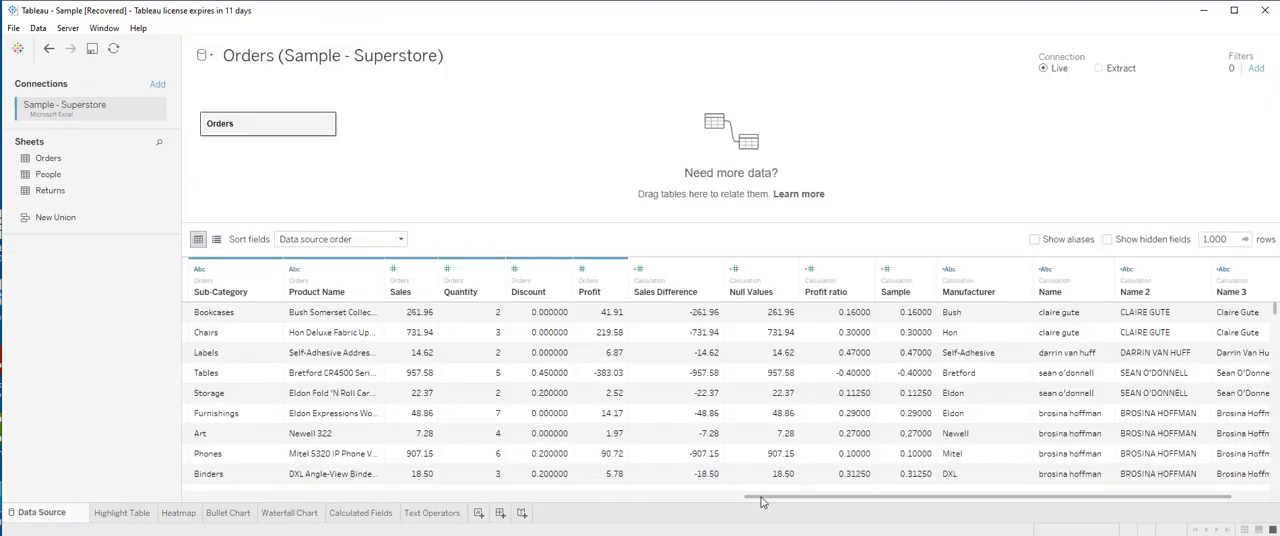
pyautogui.hscroll(1, 848, 500)
pyautogui.scroll(-10, 1245, 368)
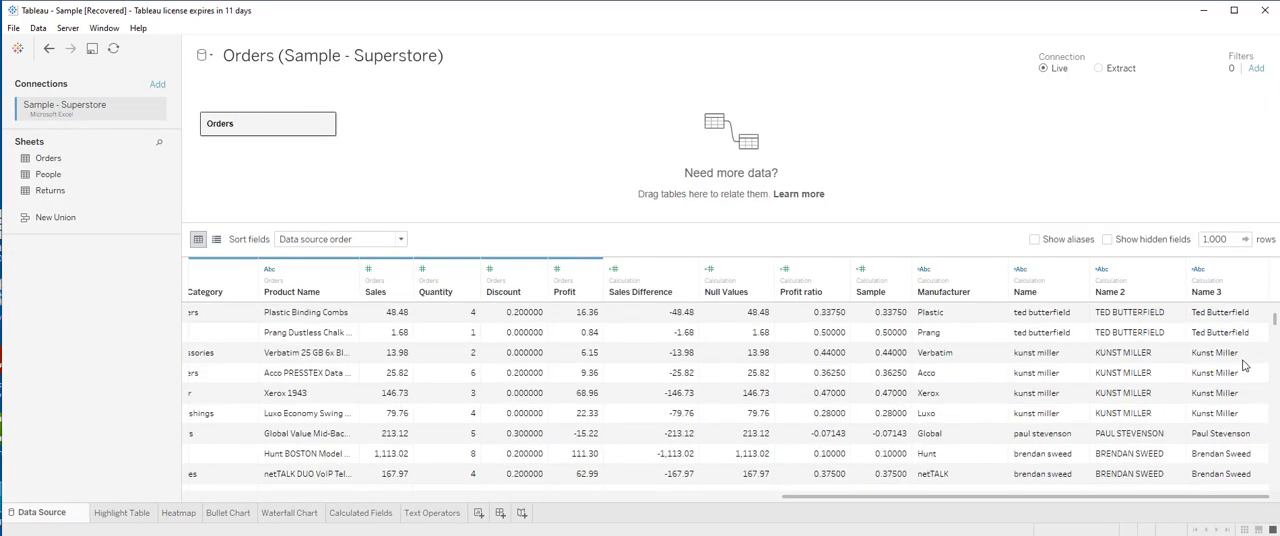
pyautogui.scroll(-10, 1245, 368)
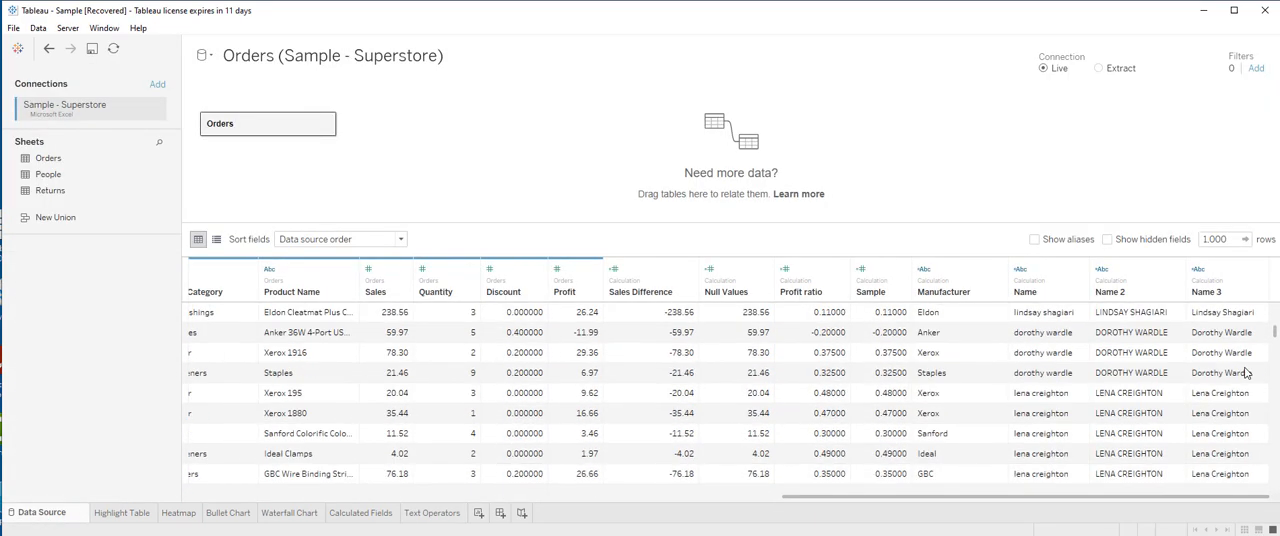